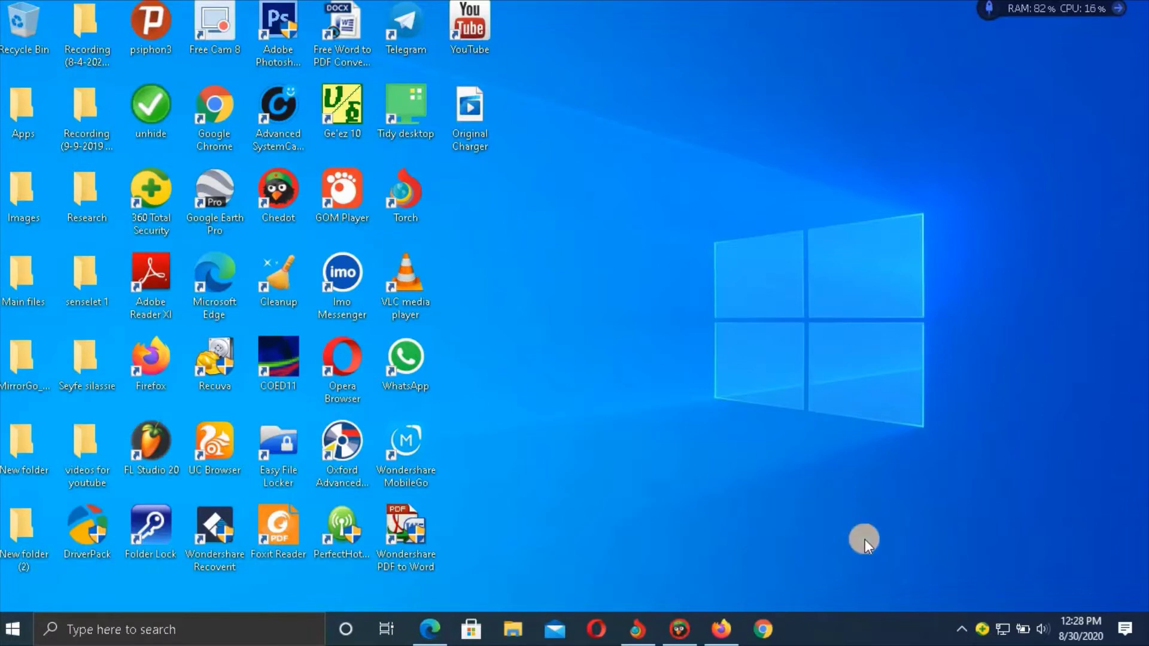
Step: Run the Windows network troubleshooter on the current connection and cancel it at the problem-type question
mouse_move(999, 629)
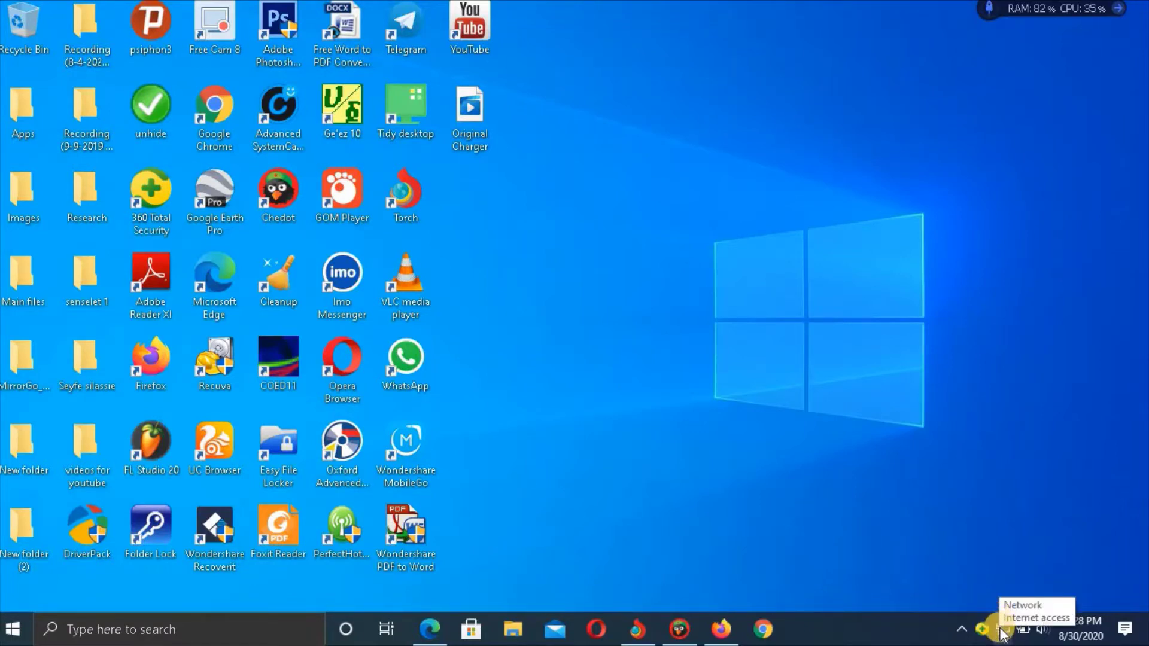
left_click(1000, 628)
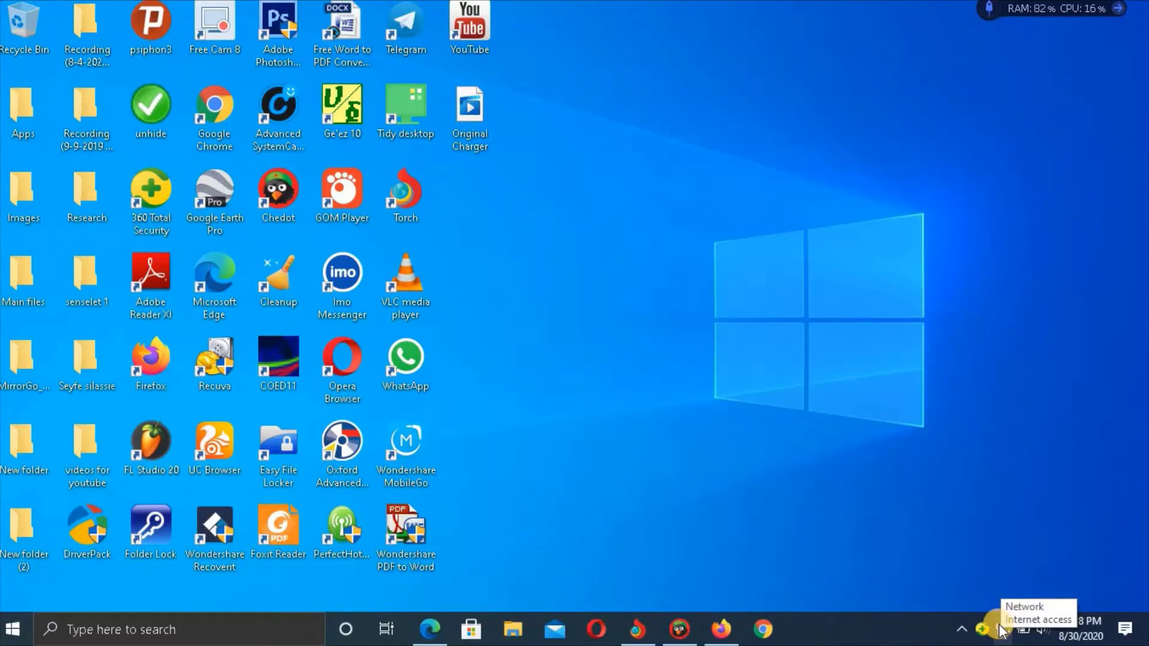
right_click(1001, 628)
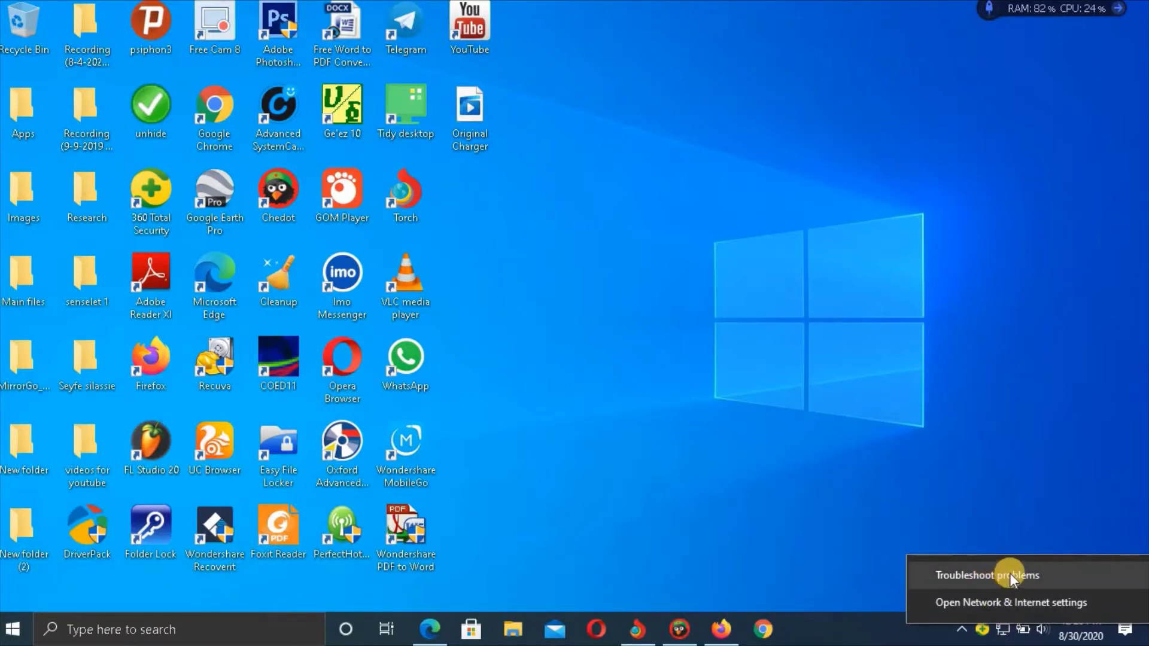
left_click(976, 575)
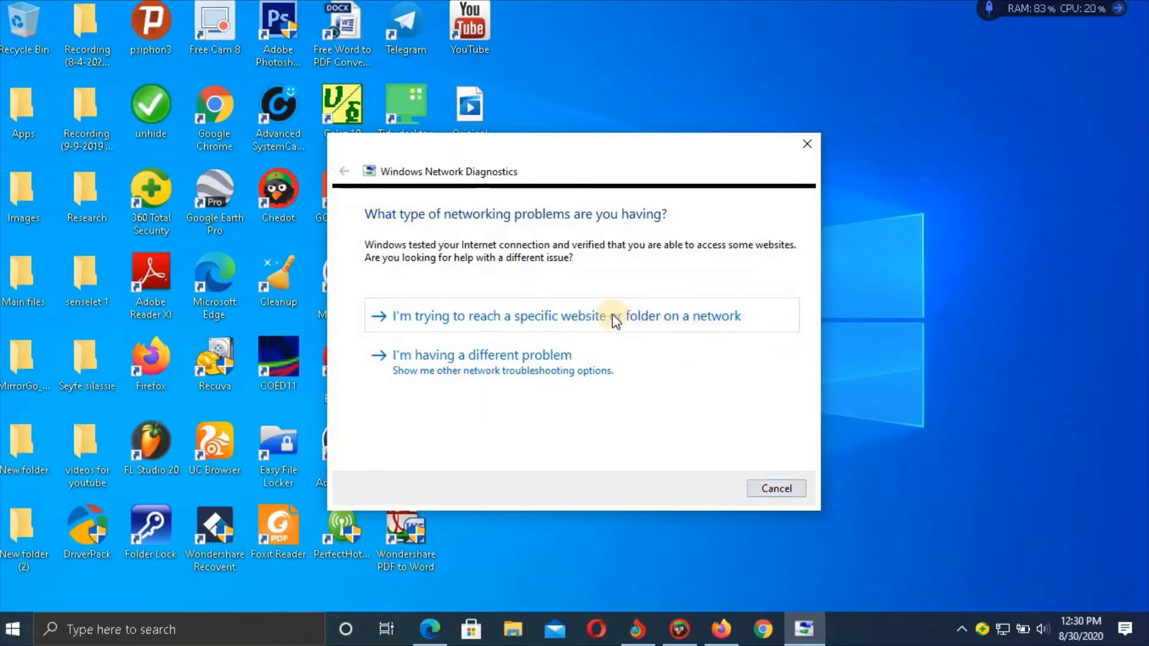
left_click(767, 487)
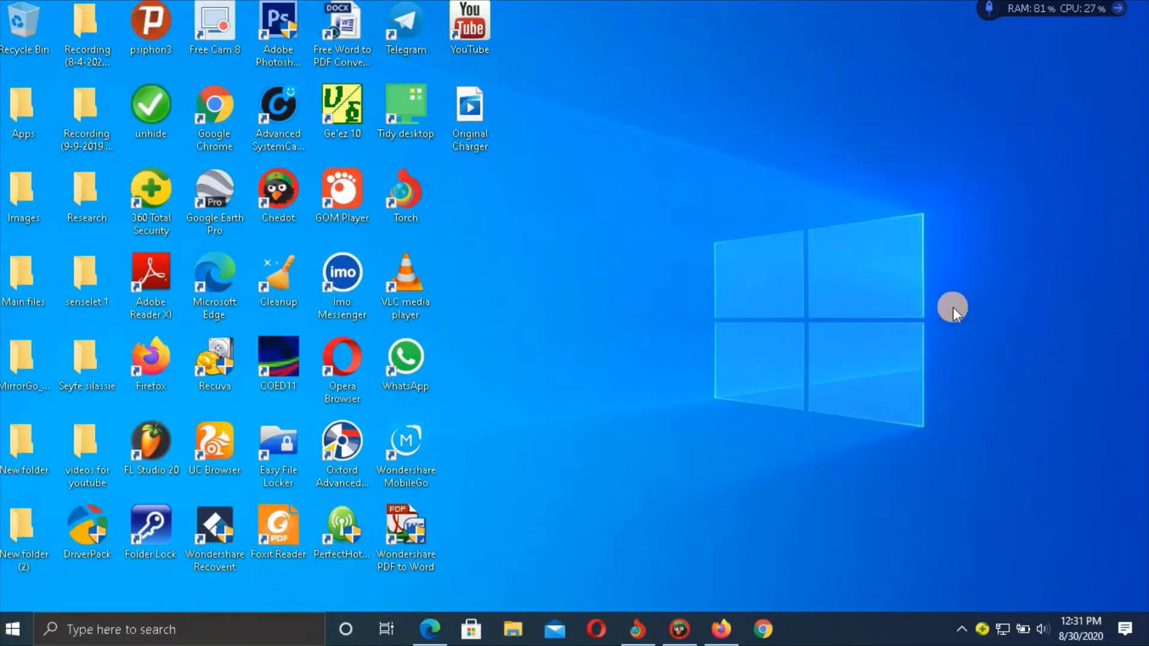
Step: Forget the saved Wi-Fi network WINCTRL-5HABN00 2222 in the known networks of the Network & Internet settings
right_click(1000, 629)
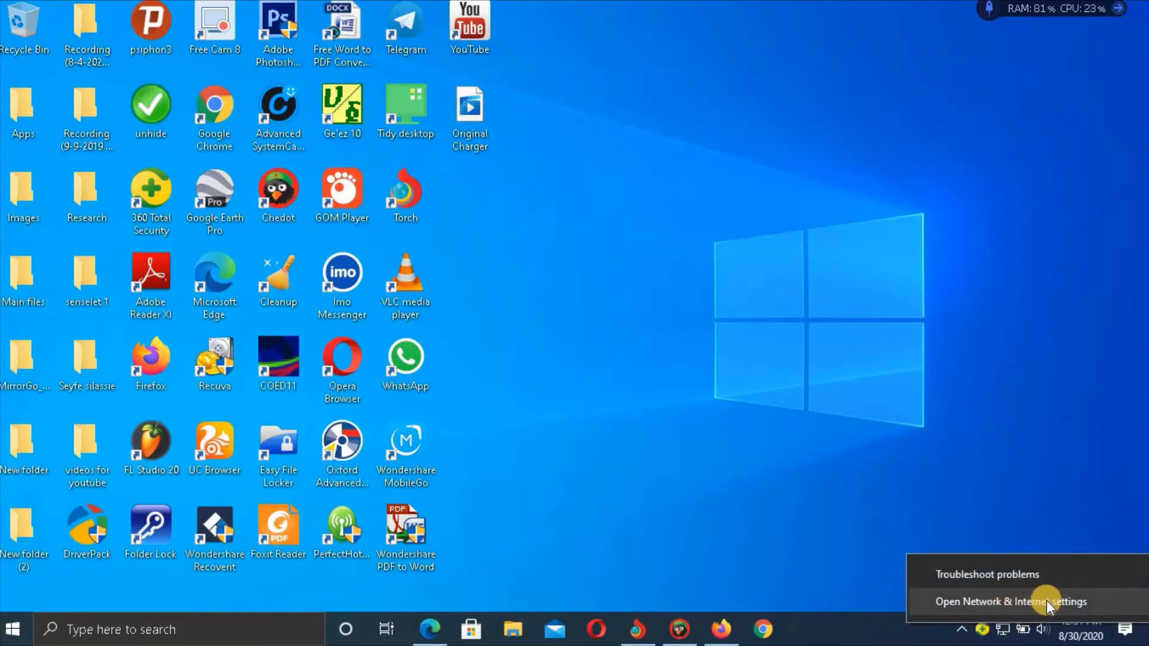
left_click(999, 604)
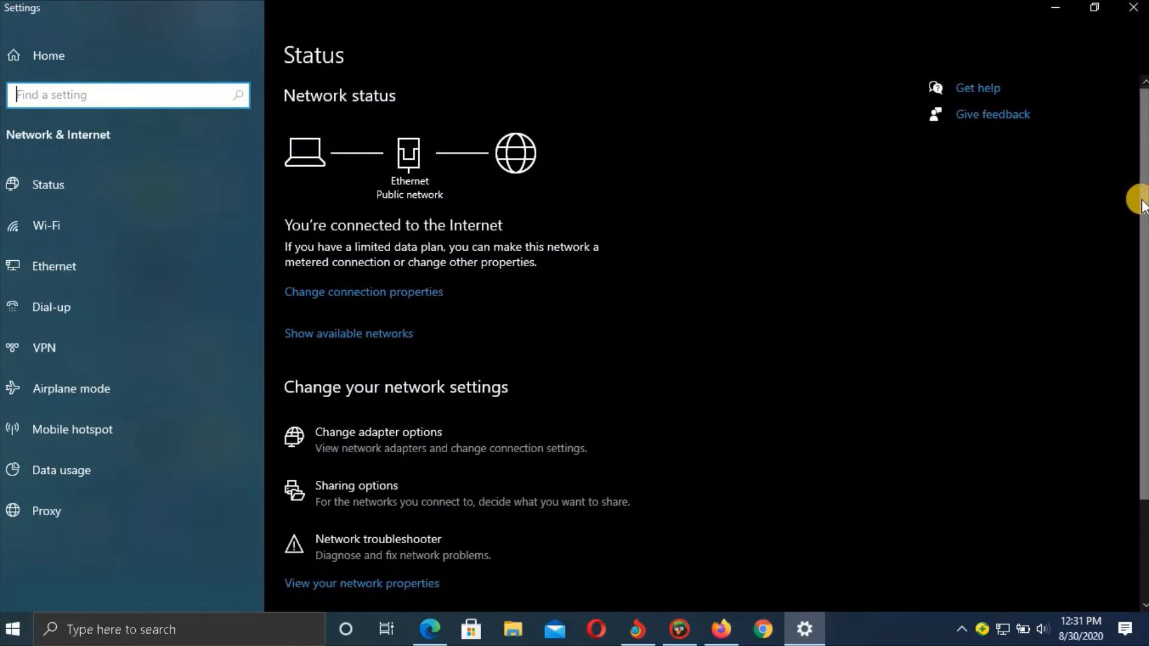
left_click_drag(1140, 203, 1136, 359)
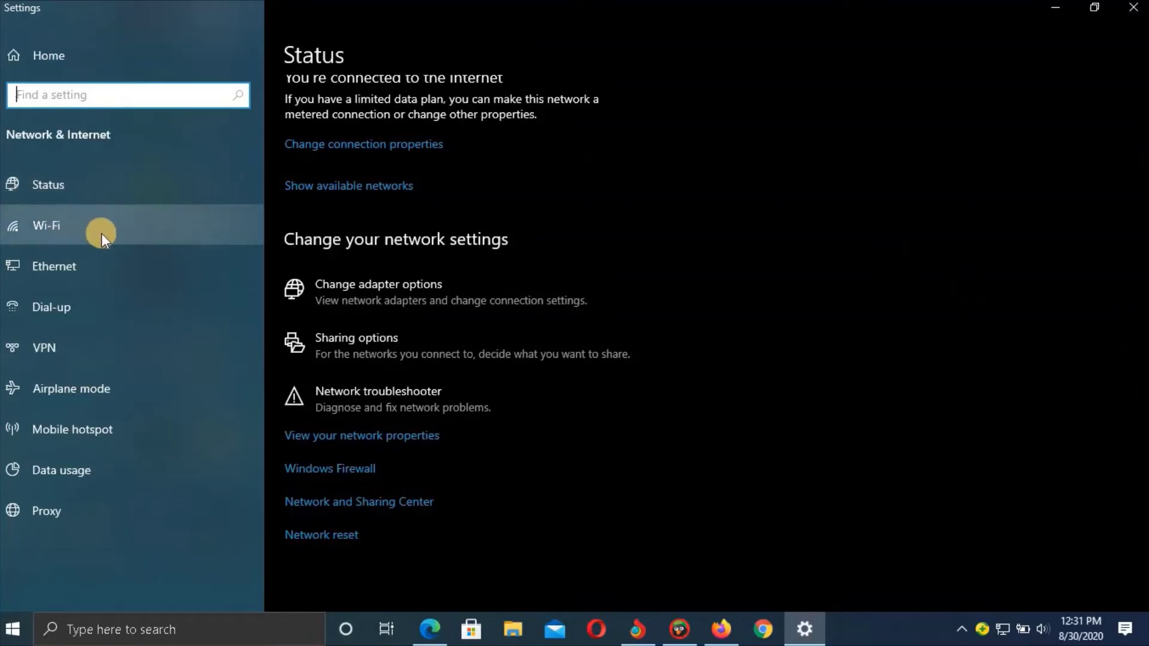
left_click(55, 225)
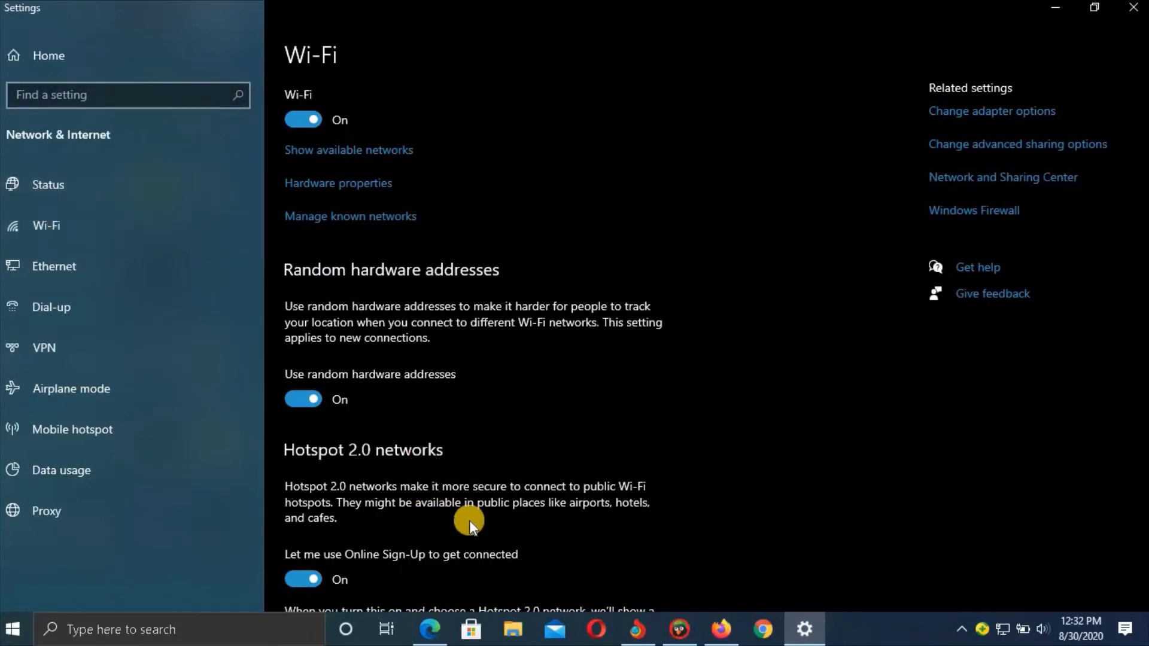
left_click(344, 217)
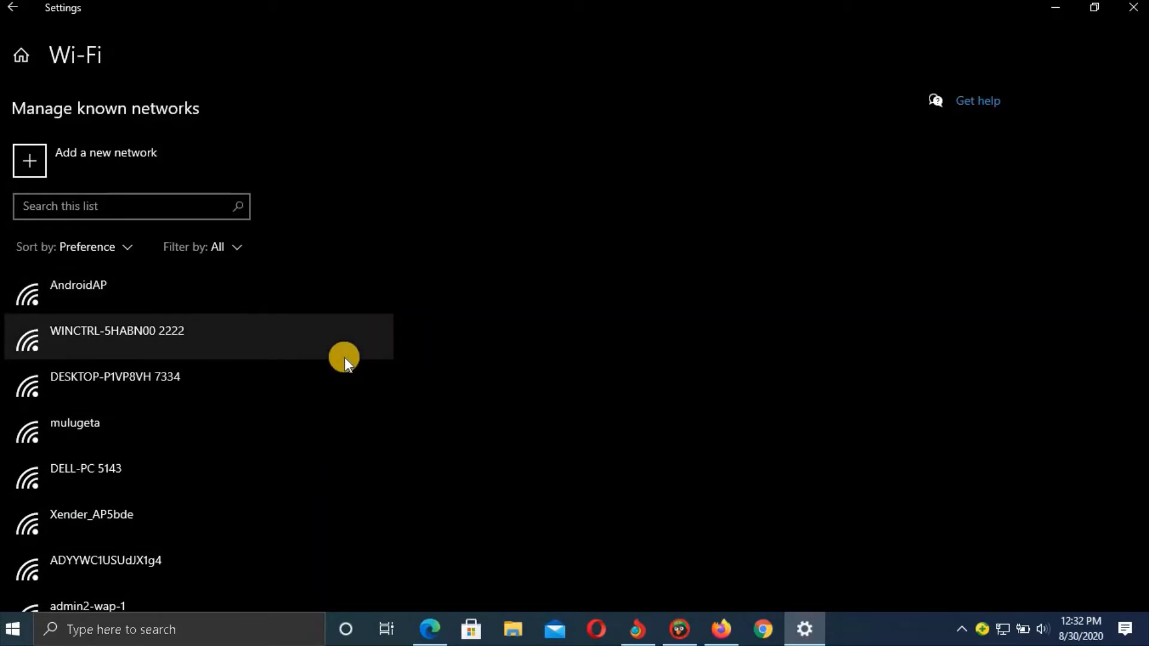
left_click(147, 332)
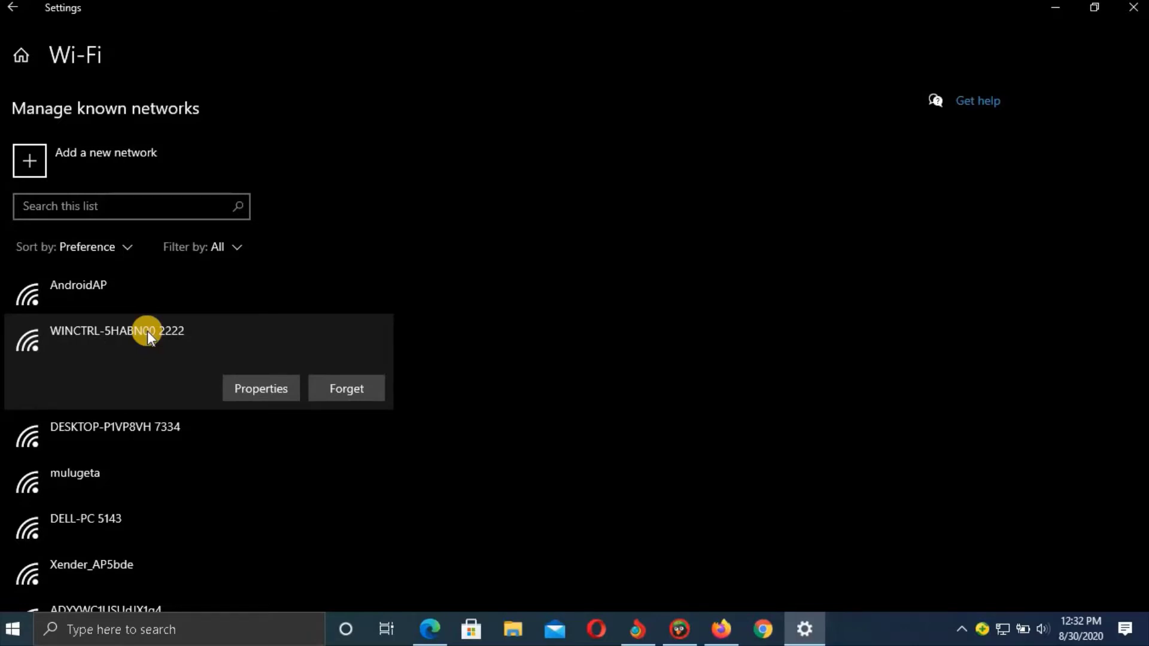
left_click(337, 388)
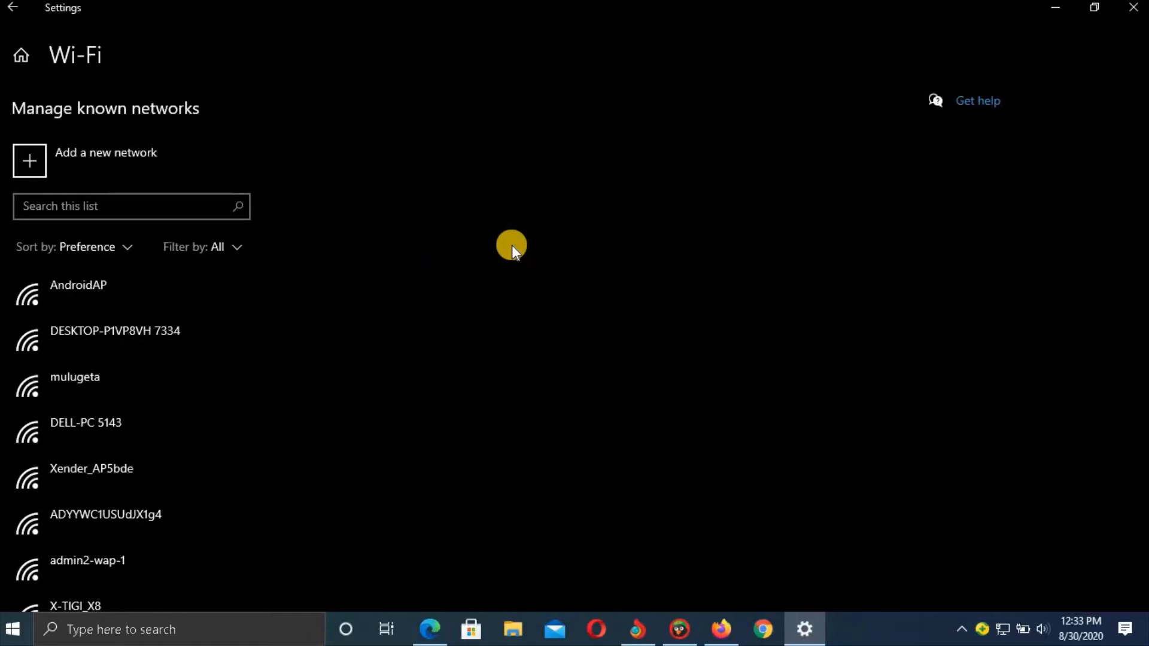
Step: Check the available Wi-Fi networks from the desktop and close the minimized Settings window
left_click(1055, 10)
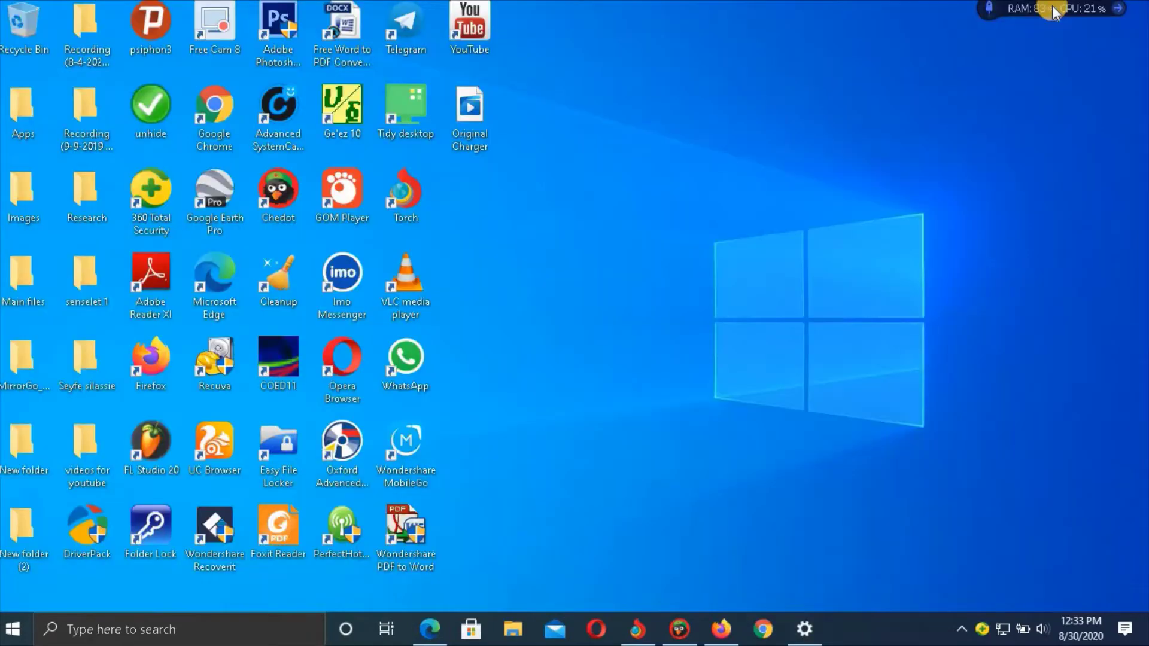
left_click(1004, 628)
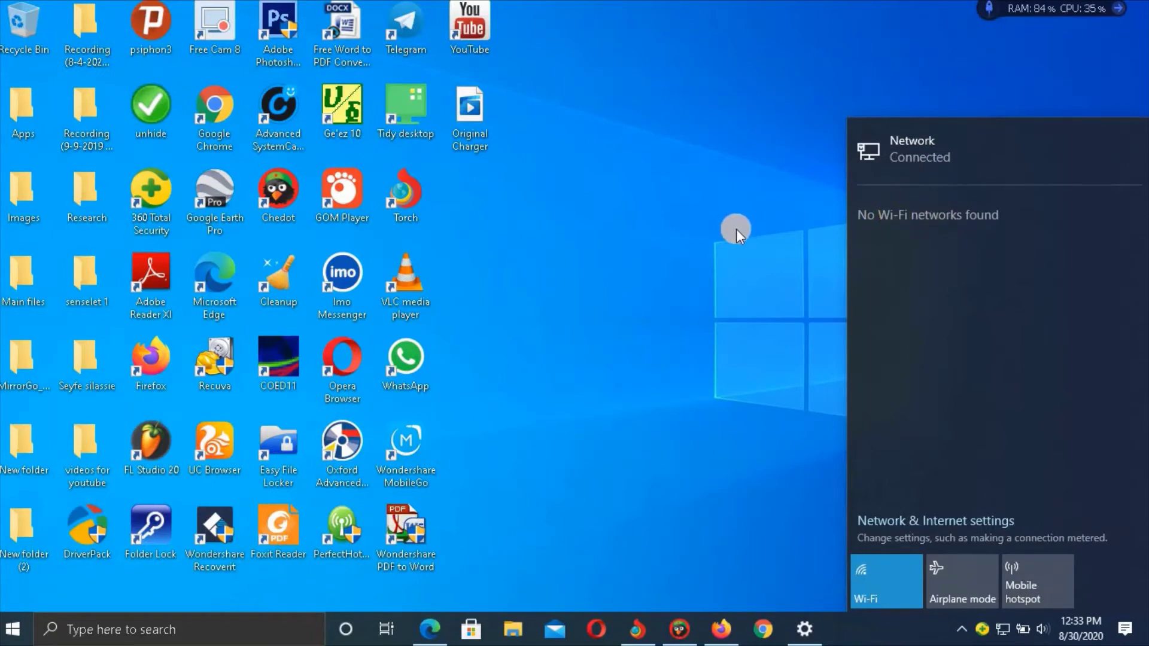
left_click(727, 305)
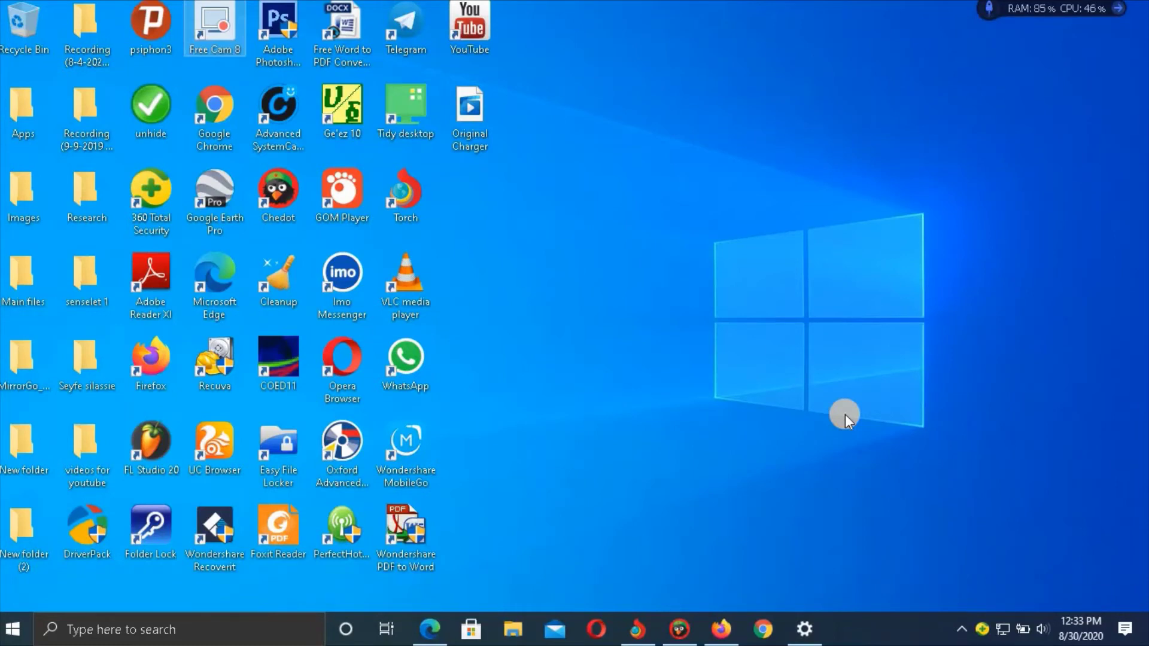
mouse_move(802, 638)
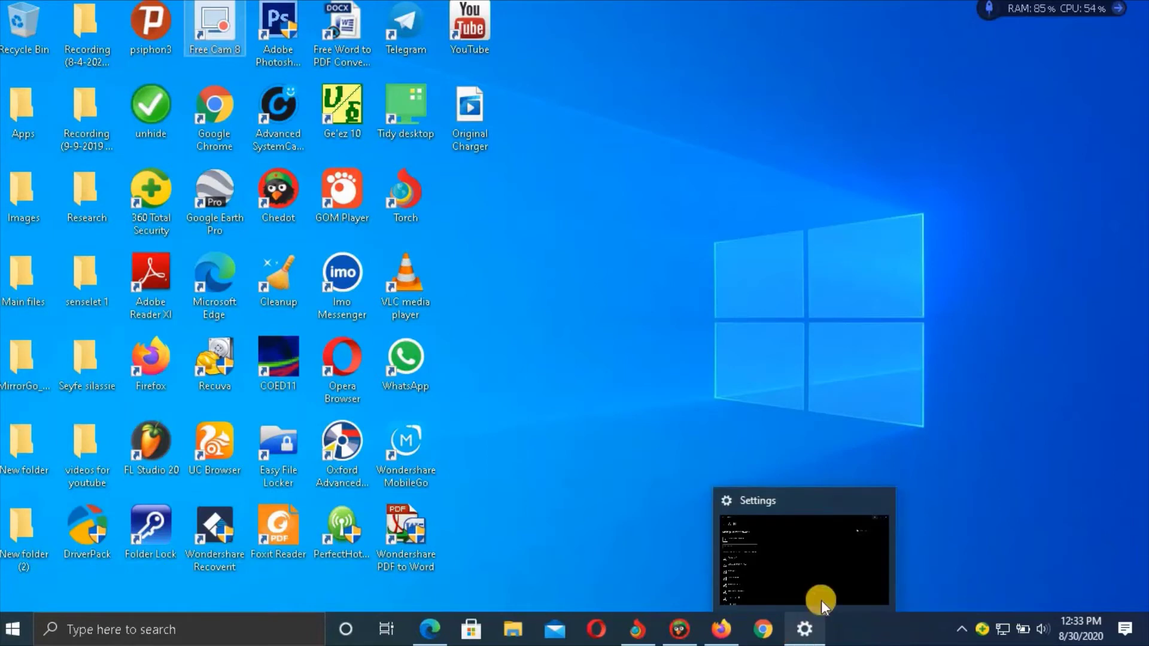
left_click(877, 501)
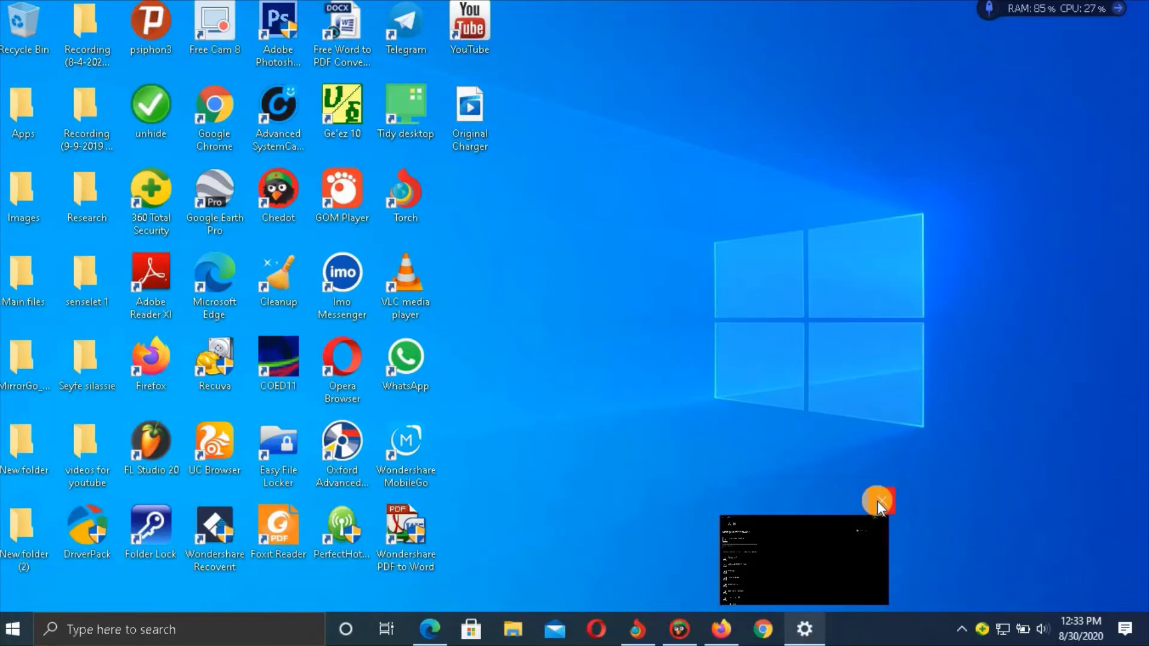
Step: Disable the Wi-Fi adapter in Network Connections through the adapter options and enable it again
right_click(1002, 628)
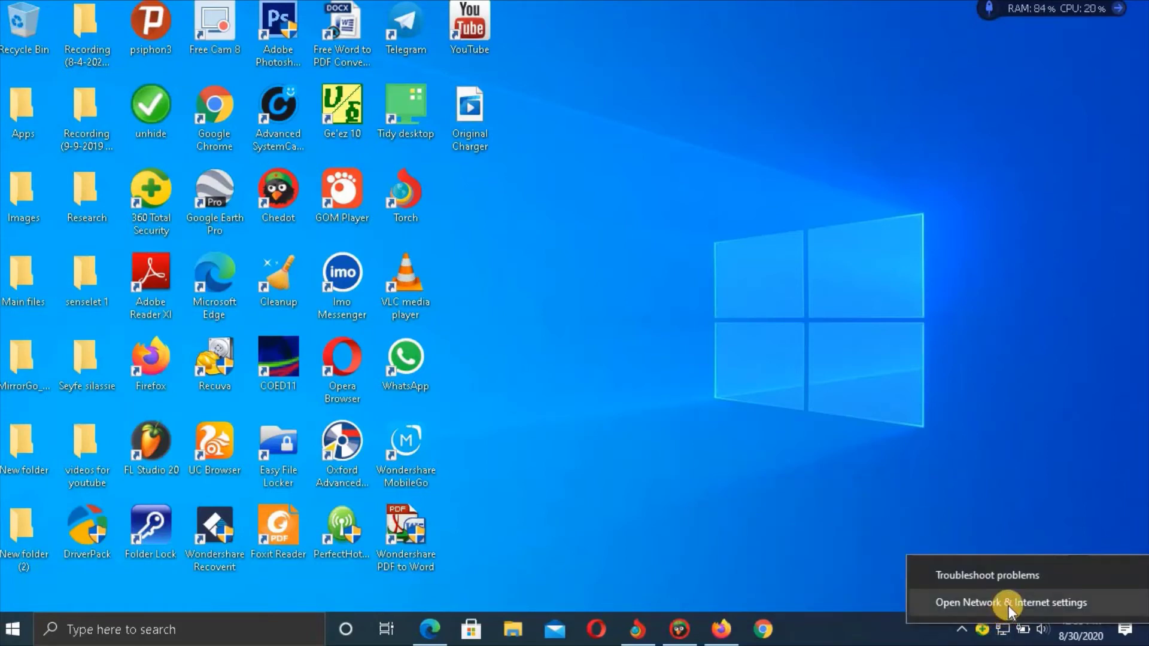
left_click(1008, 603)
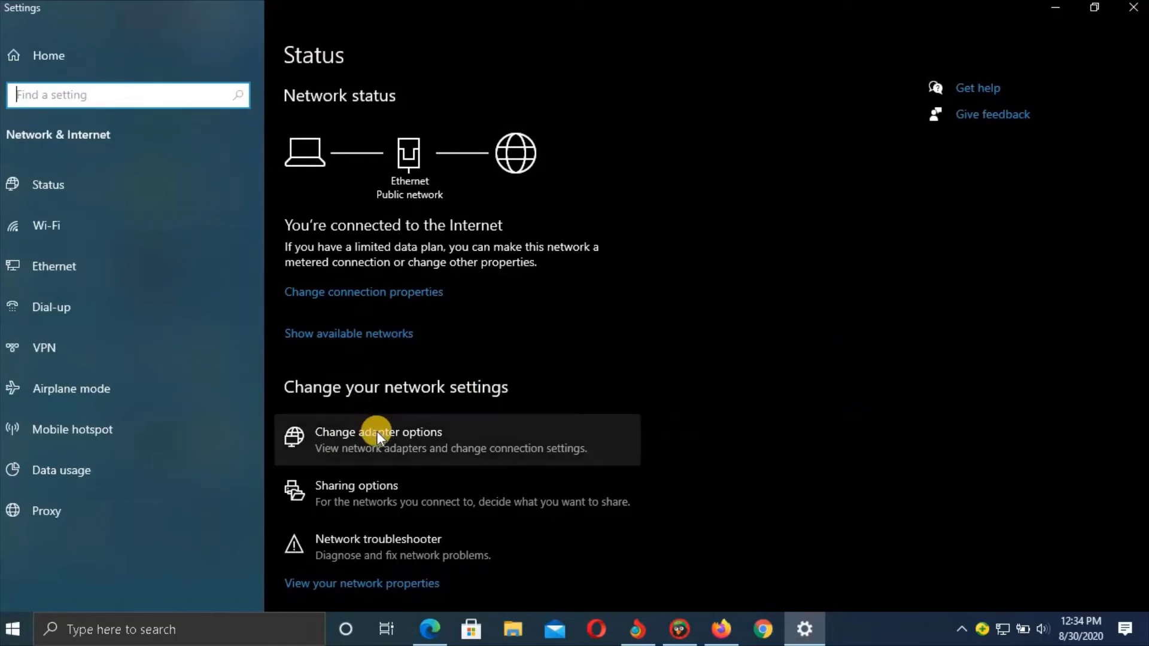
left_click(393, 432)
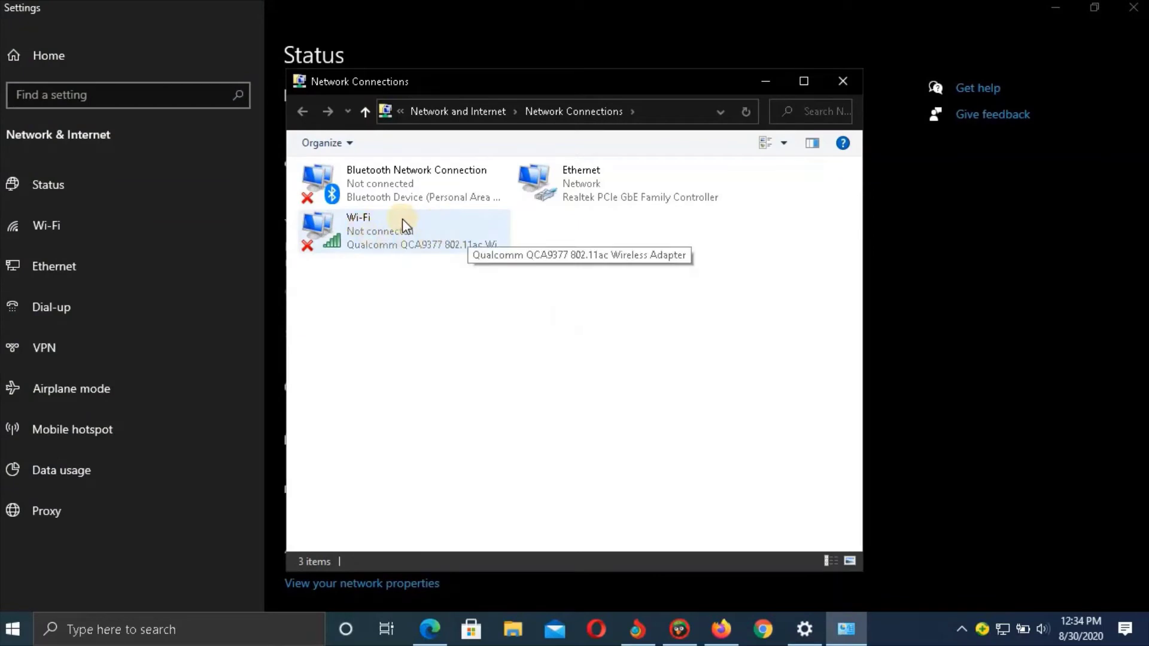
right_click(372, 231)
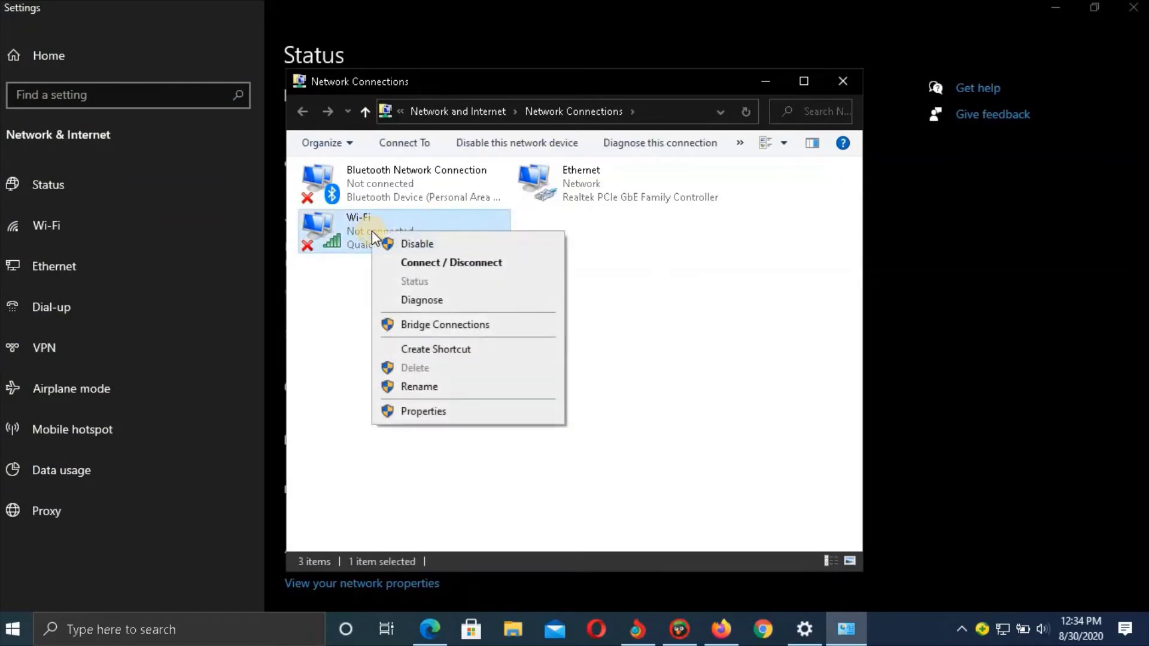
left_click(422, 245)
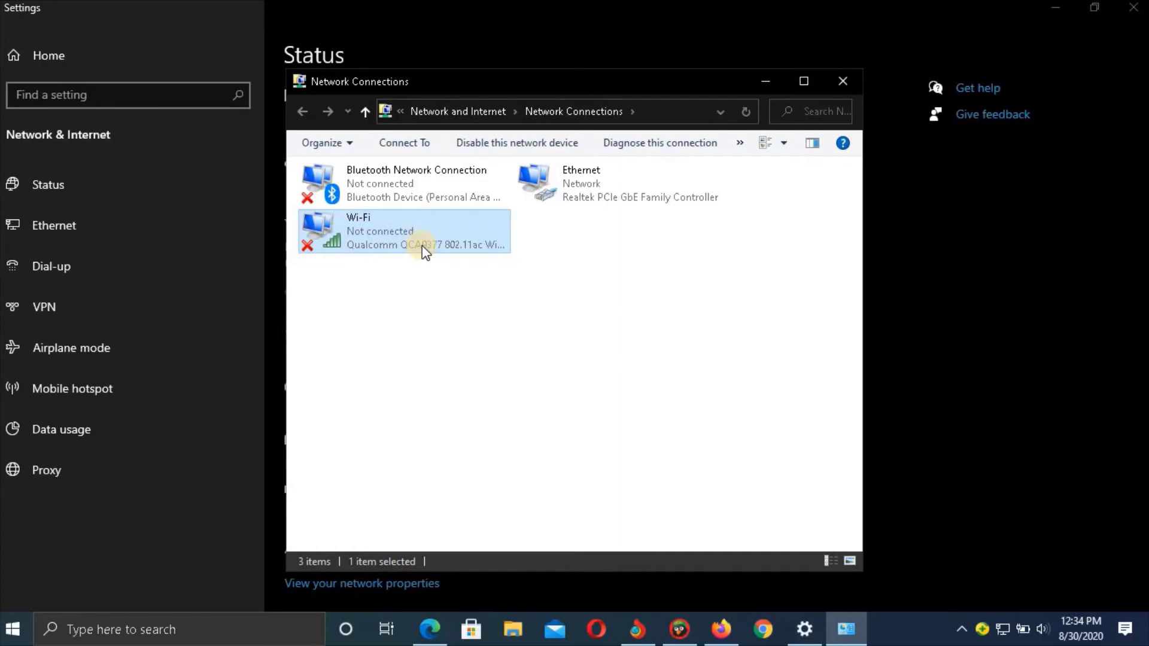
right_click(375, 234)
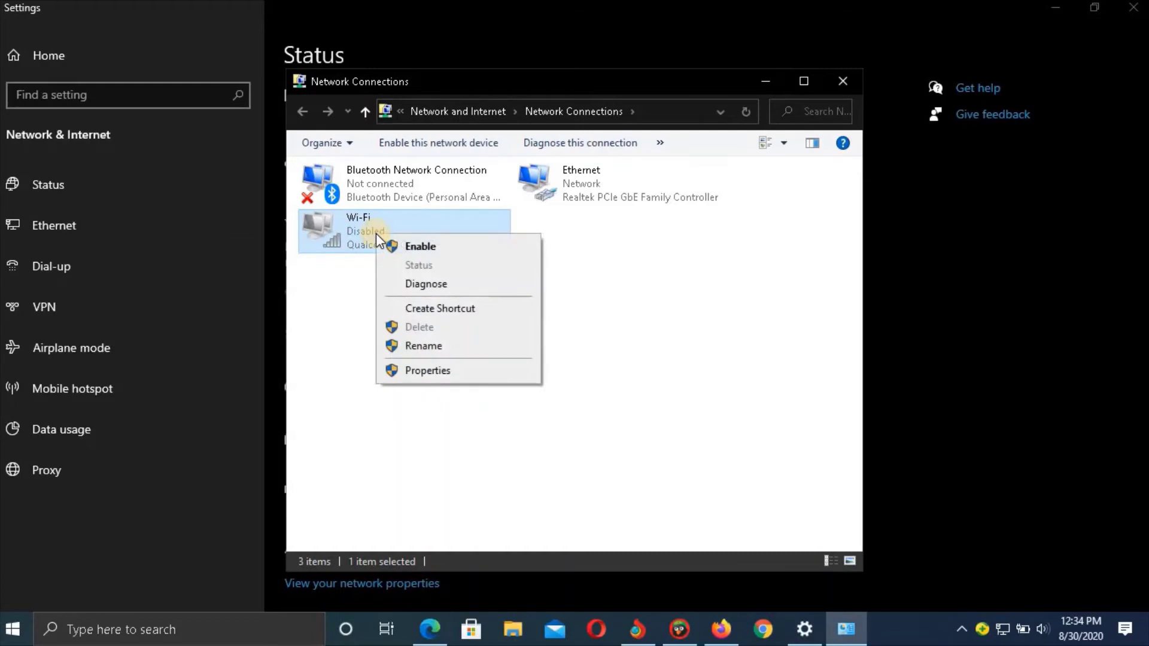
left_click(427, 246)
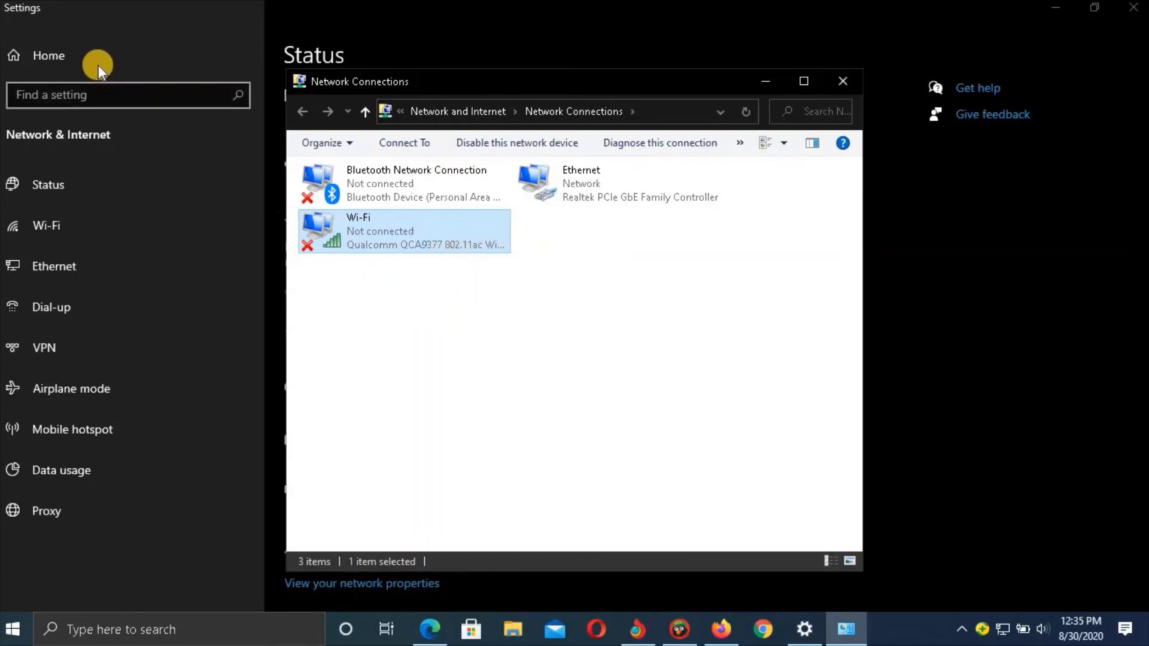
Step: View the network adapters by way of the Network and Sharing Center from the Network & Internet status page
left_click(59, 56)
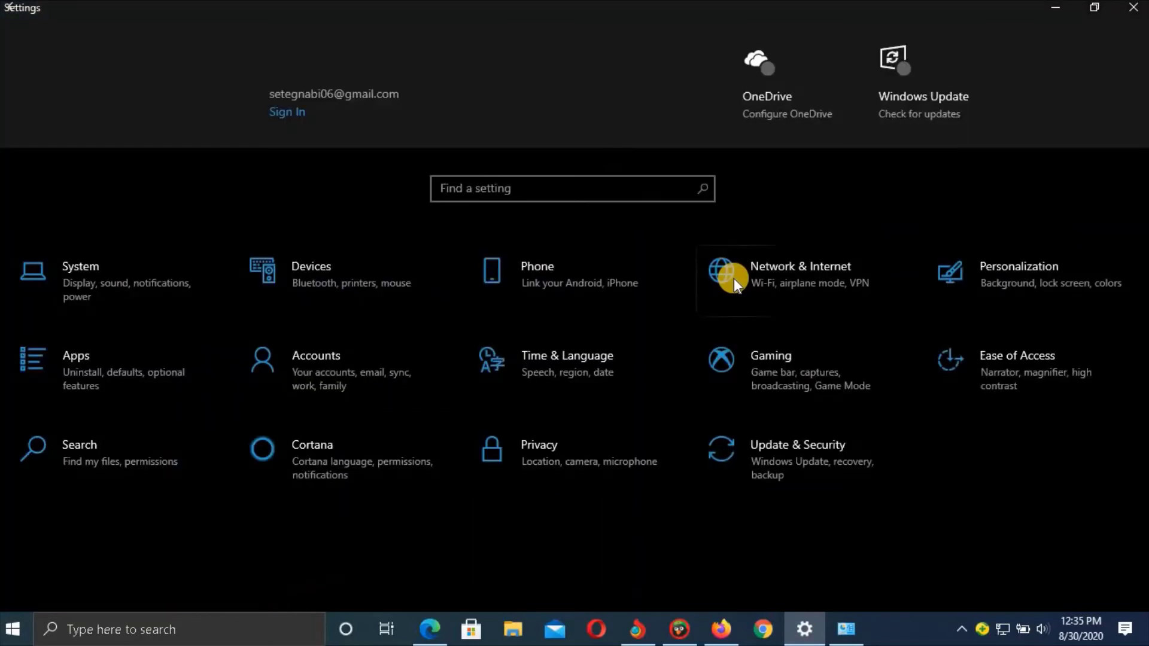
left_click(820, 272)
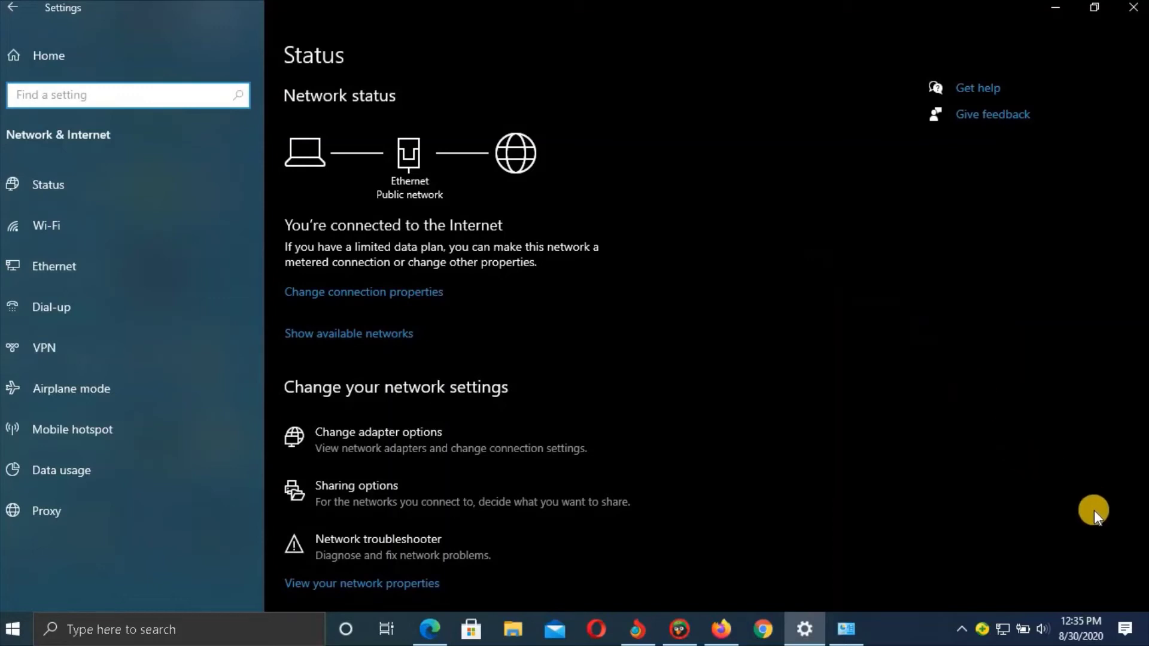
left_click_drag(1136, 487, 1139, 487)
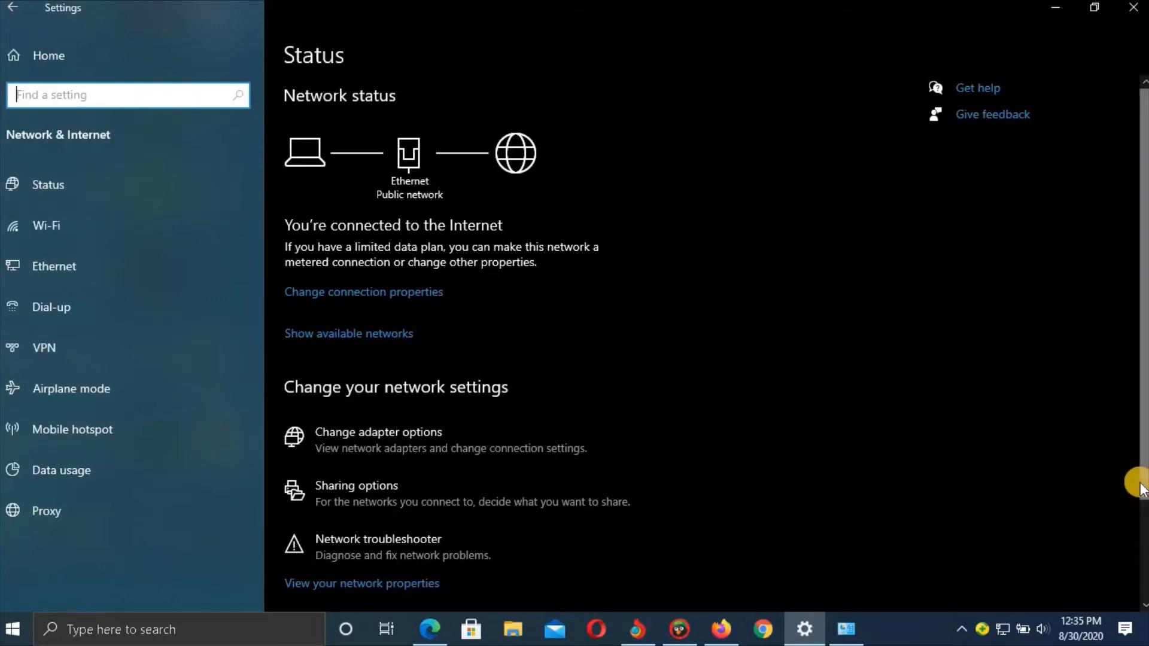
left_click_drag(1140, 487, 1136, 595)
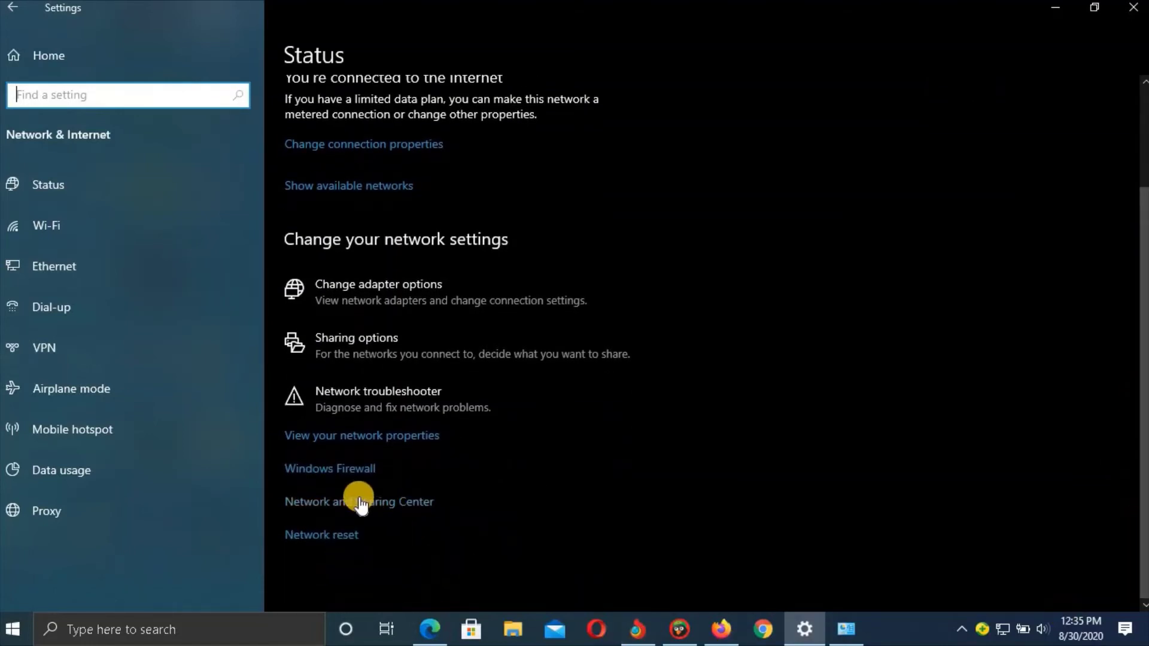
left_click(352, 505)
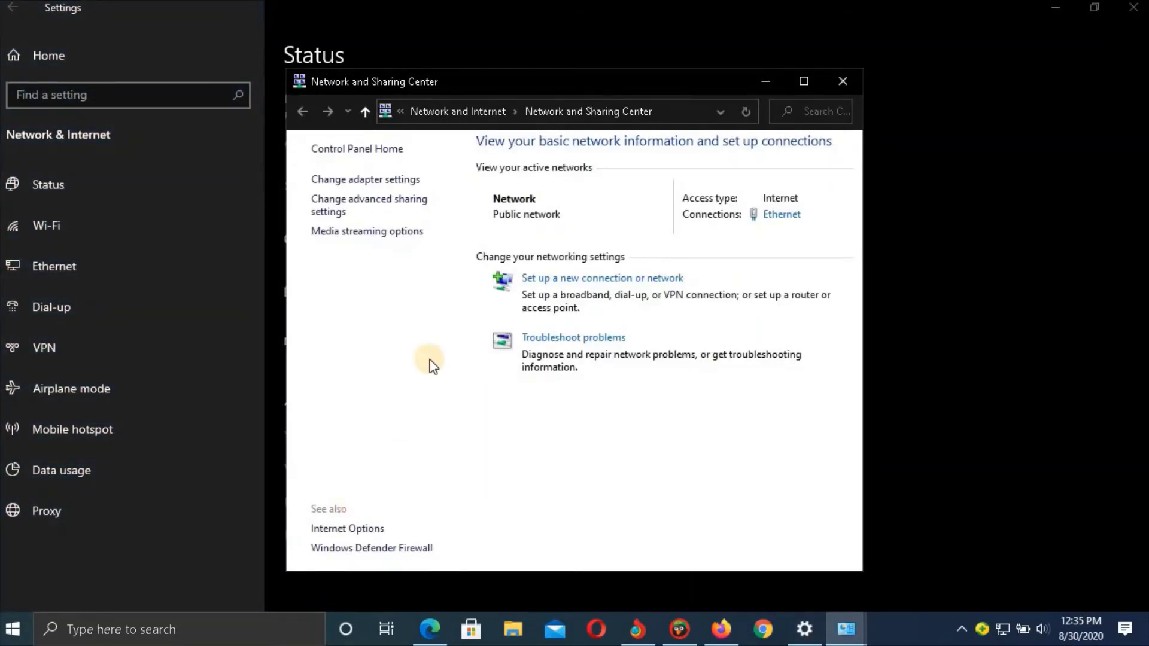
left_click(396, 179)
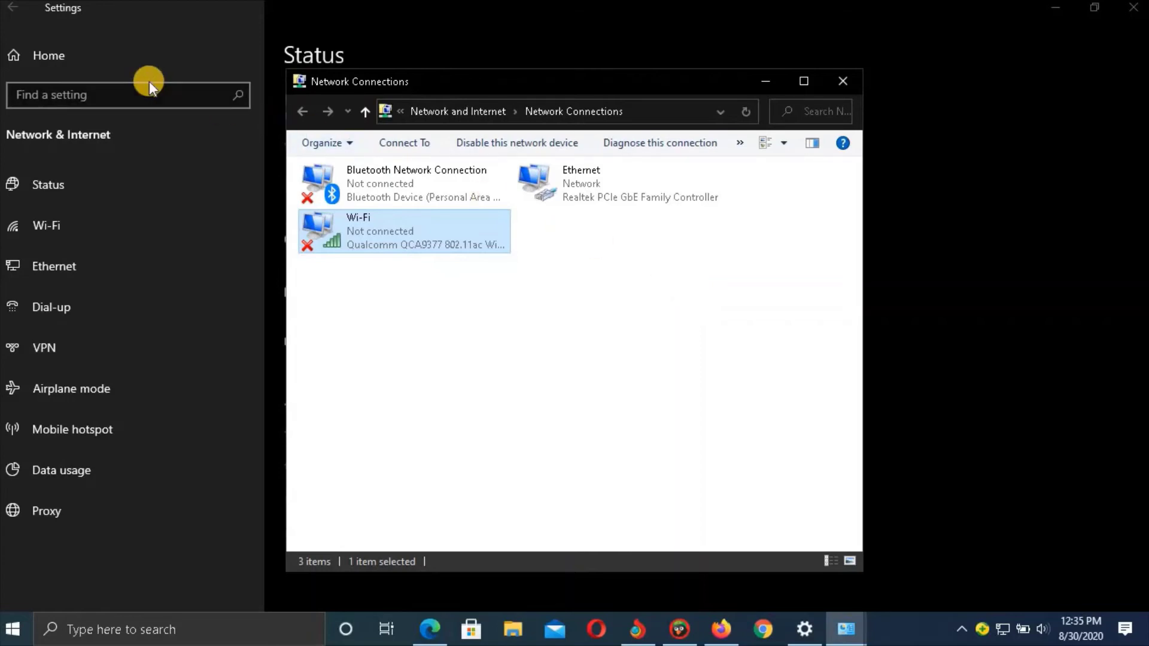
Step: Open the Wi-Fi adapter's configuration from the Network & Internet adapter options and select the Wireless Mode property in its advanced settings
left_click(60, 55)
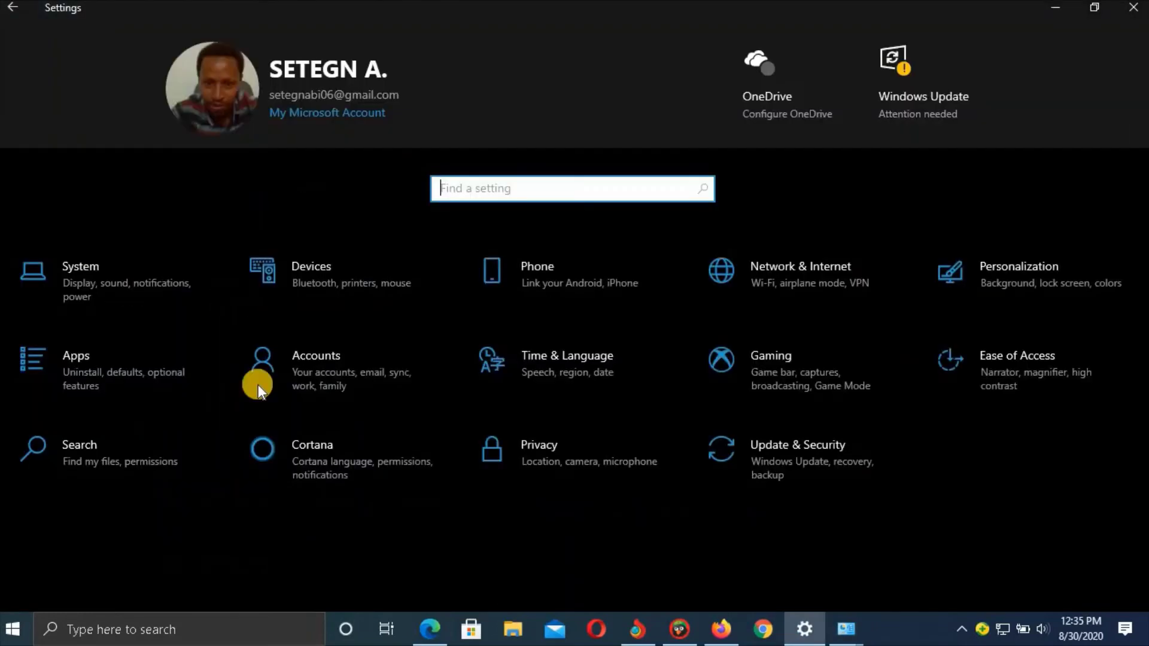
left_click(810, 291)
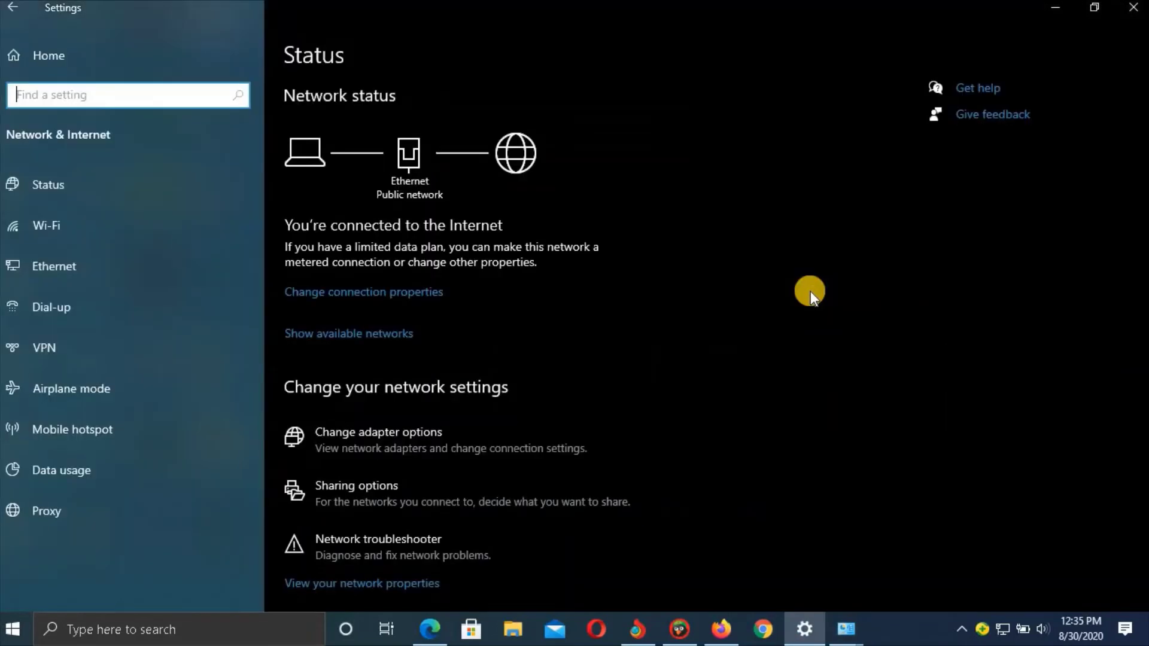
left_click(467, 431)
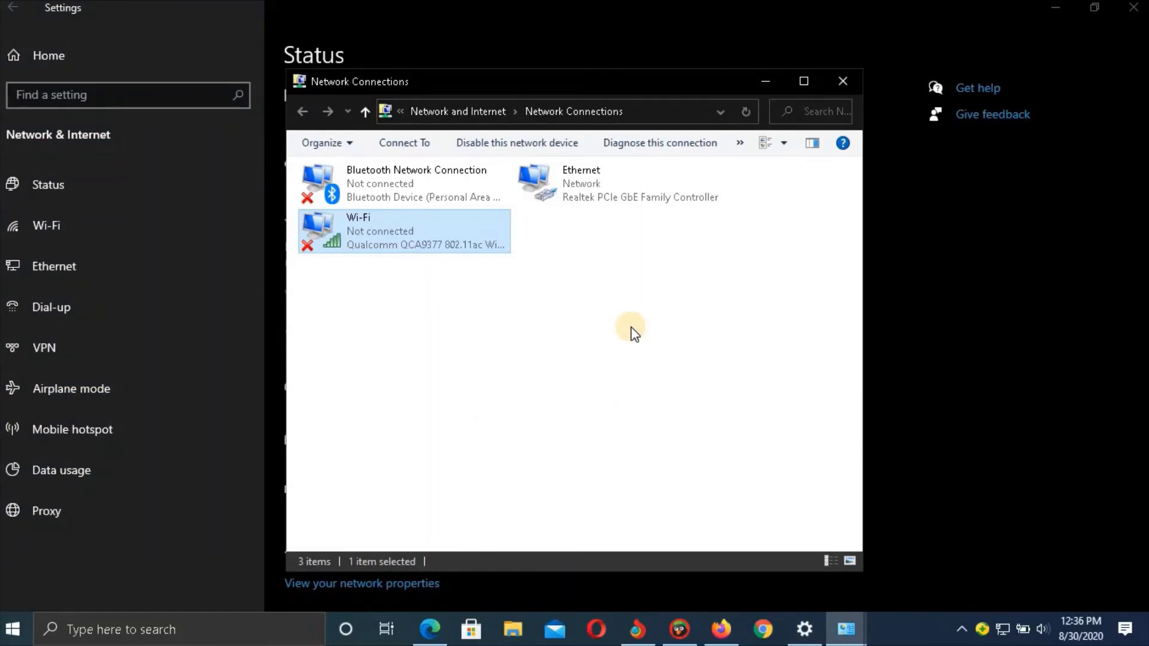
right_click(386, 225)
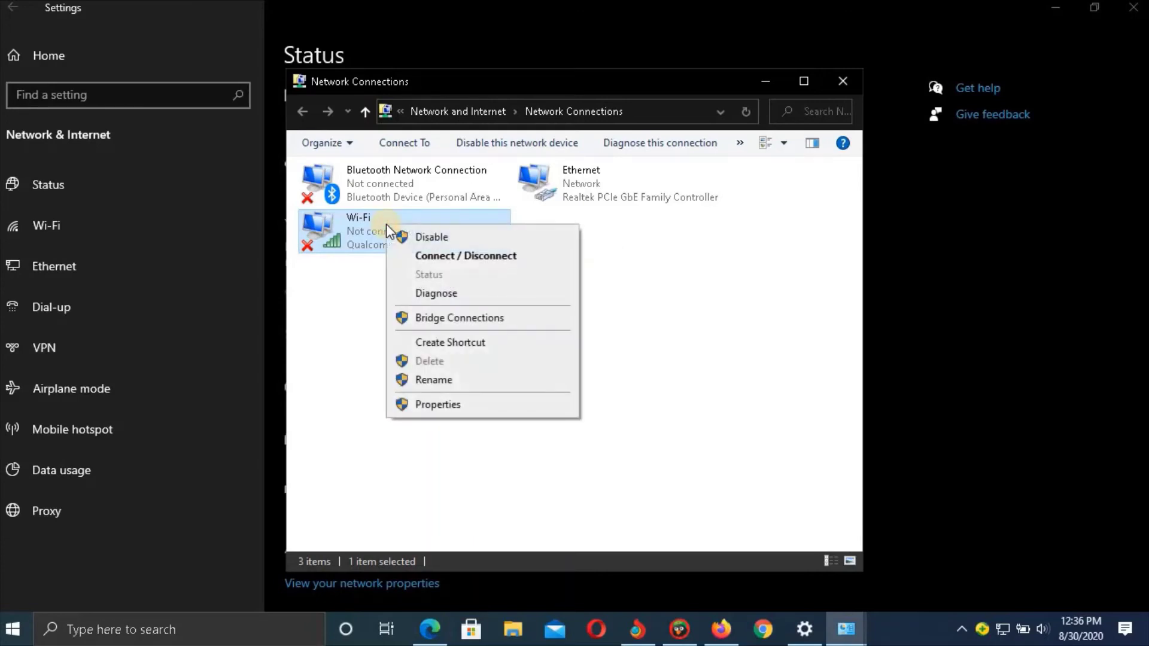
left_click(437, 405)
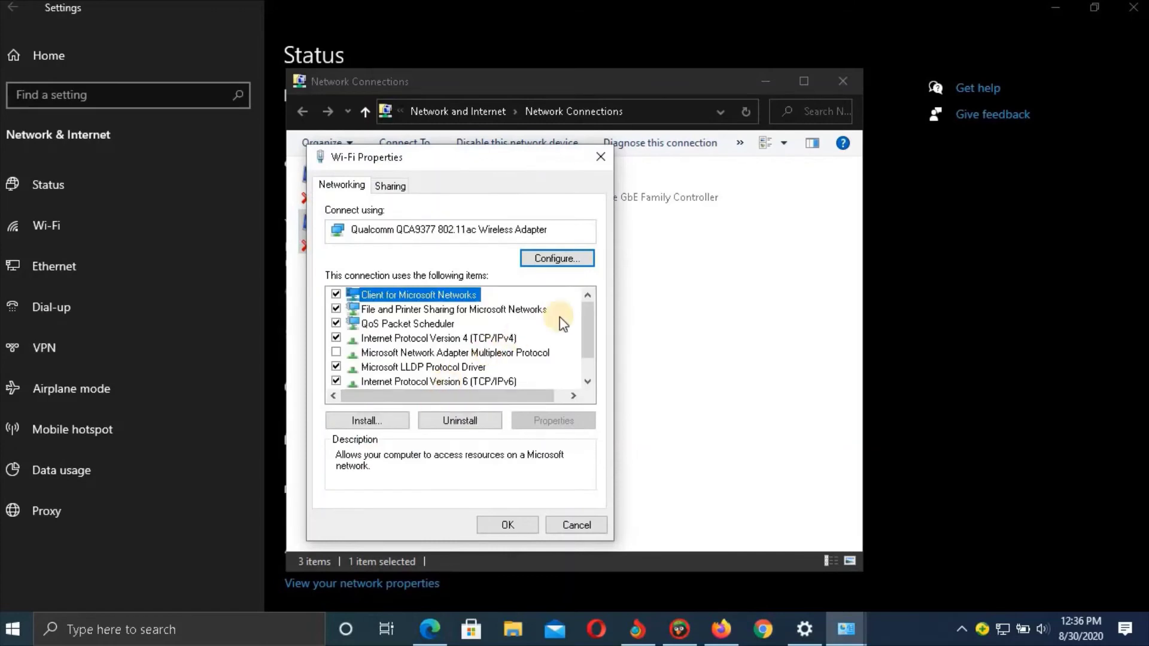
left_click(555, 258)
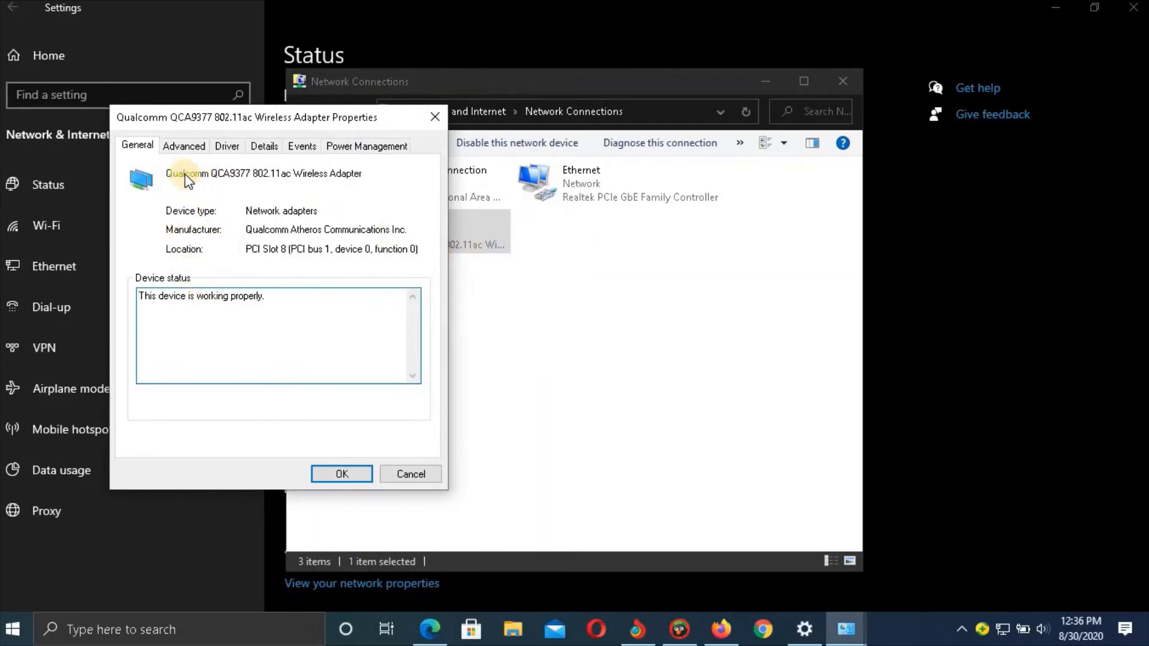
left_click(185, 149)
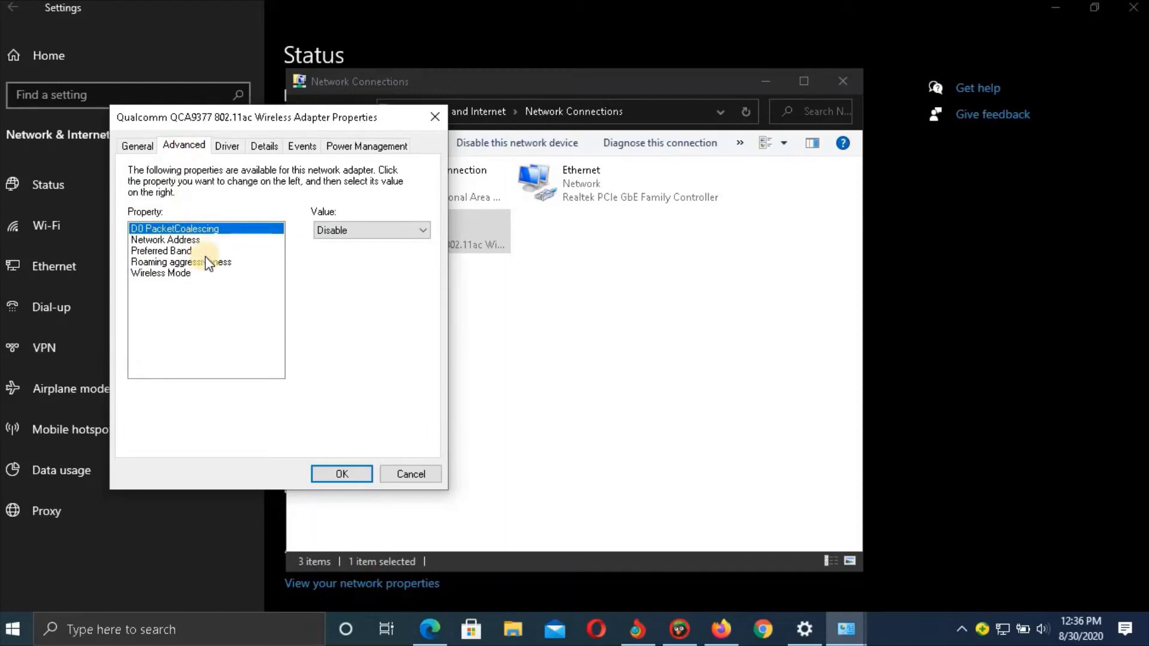
left_click(152, 272)
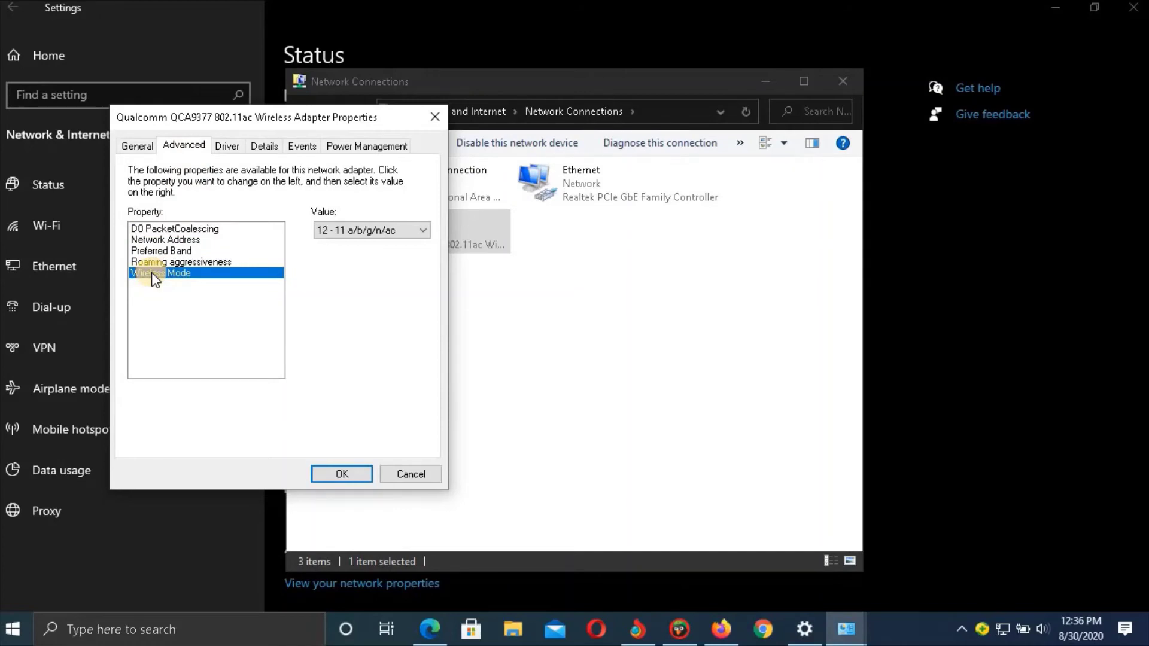